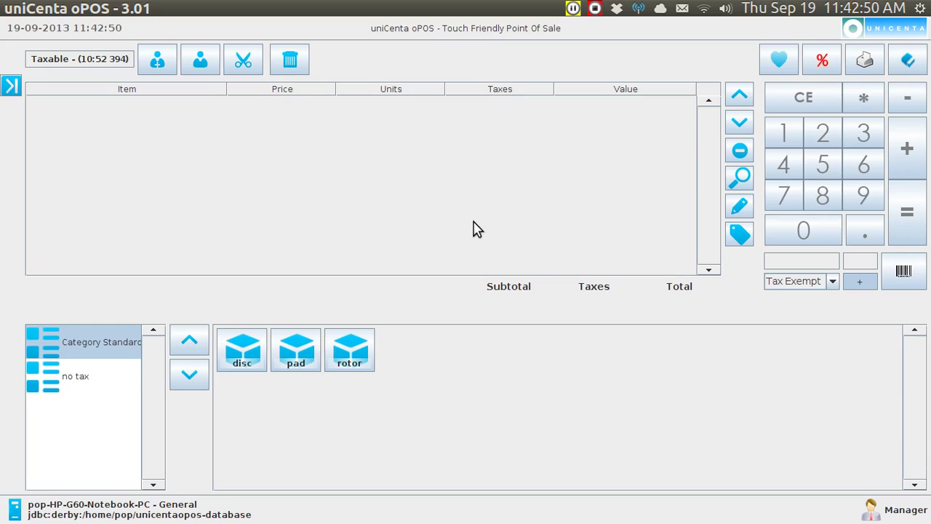
Step: Add a pad and a $30.00 rotor, each taxed at 8.25%, for a $54.12 total
{"action": "left_click", "coordinate": [299, 355]}
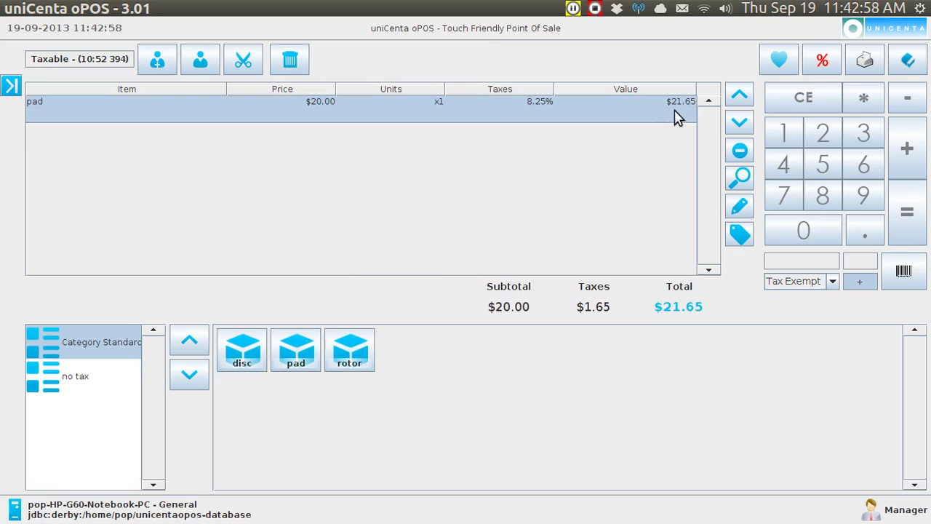
{"action": "left_click", "coordinate": [350, 352]}
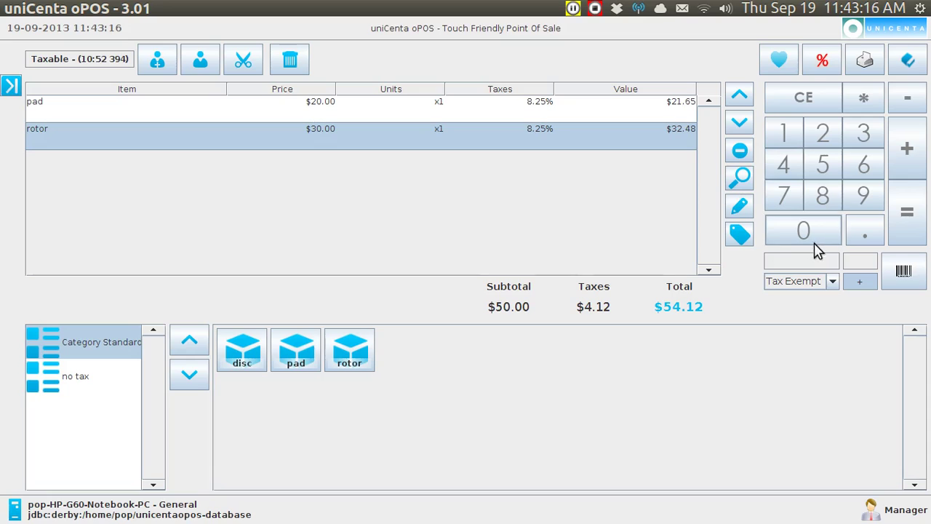
Step: Add a $50.00 Tax Exempt line, raising the total to $104.12, then select the rotor line
{"action": "left_click", "coordinate": [833, 282]}
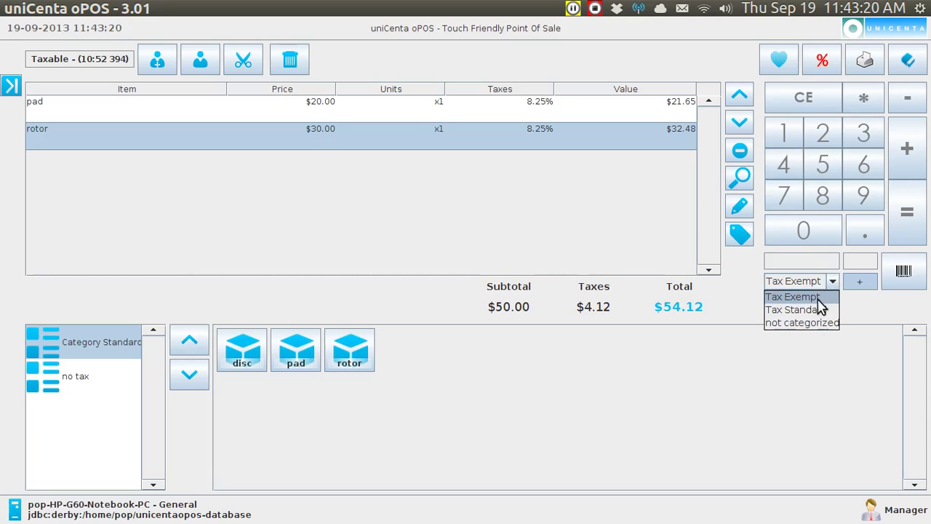
{"action": "left_click", "coordinate": [817, 300]}
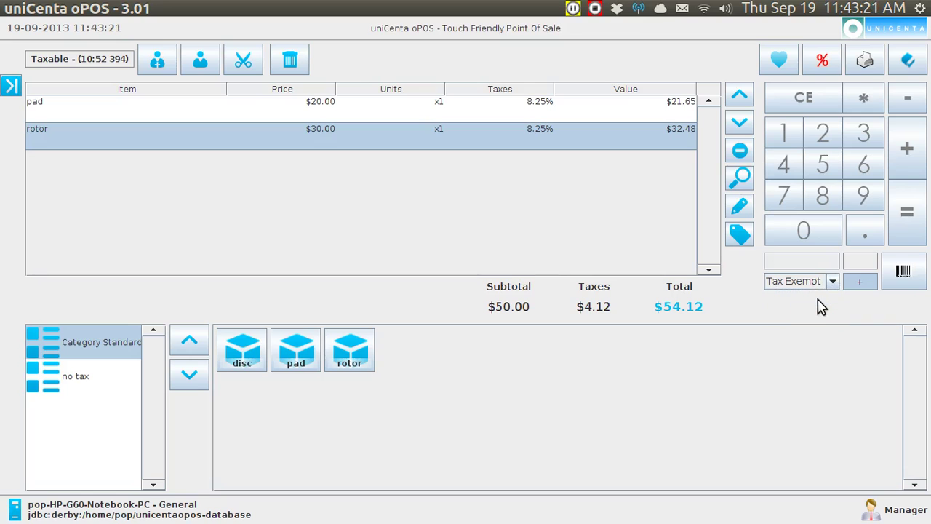
{"action": "left_click", "coordinate": [824, 167]}
{"action": "left_click", "coordinate": [825, 234]}
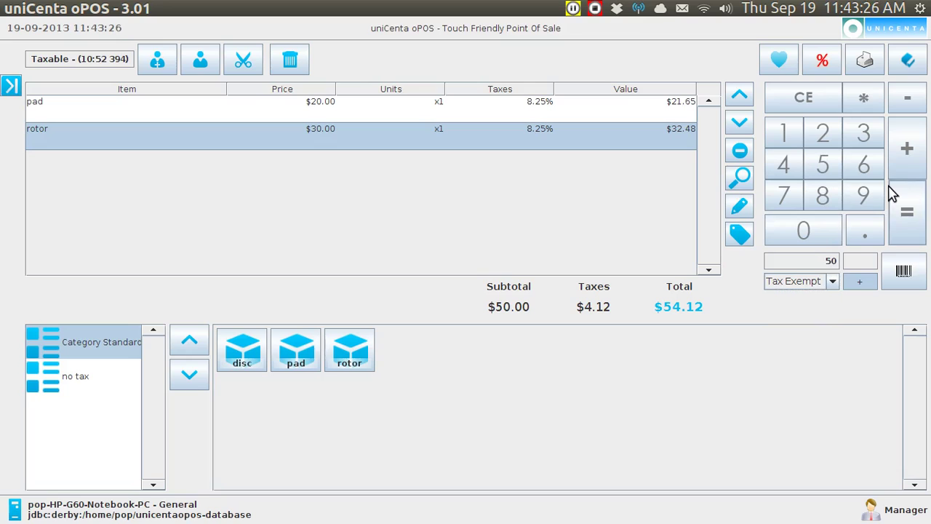
{"action": "left_click", "coordinate": [908, 149]}
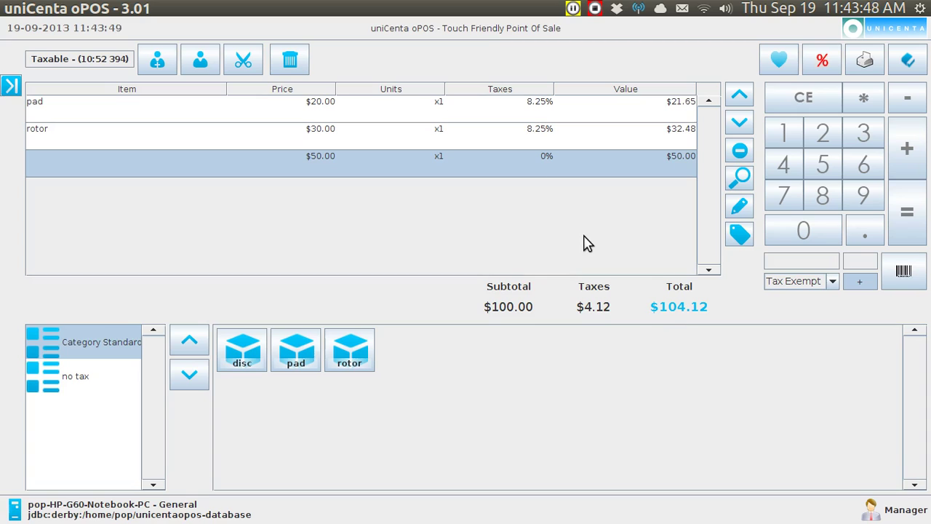
{"action": "left_click", "coordinate": [511, 141]}
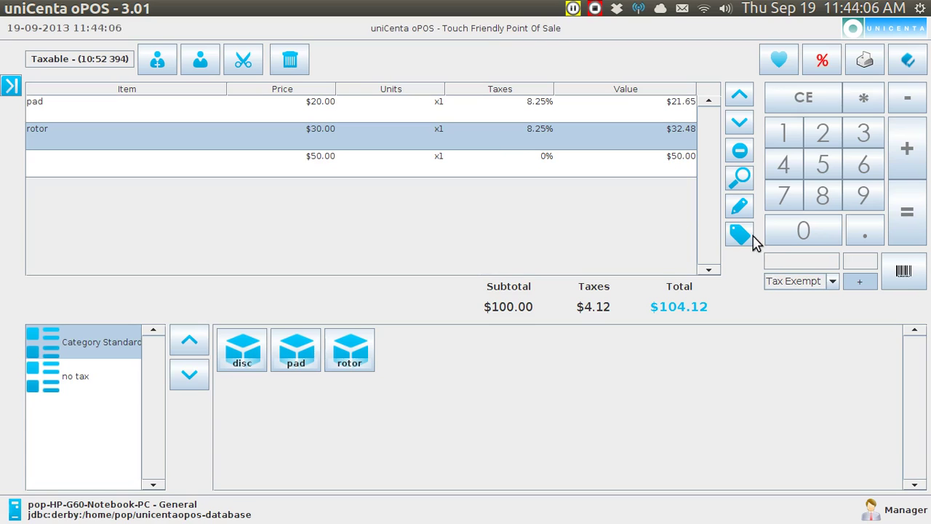
{"action": "left_click", "coordinate": [739, 208]}
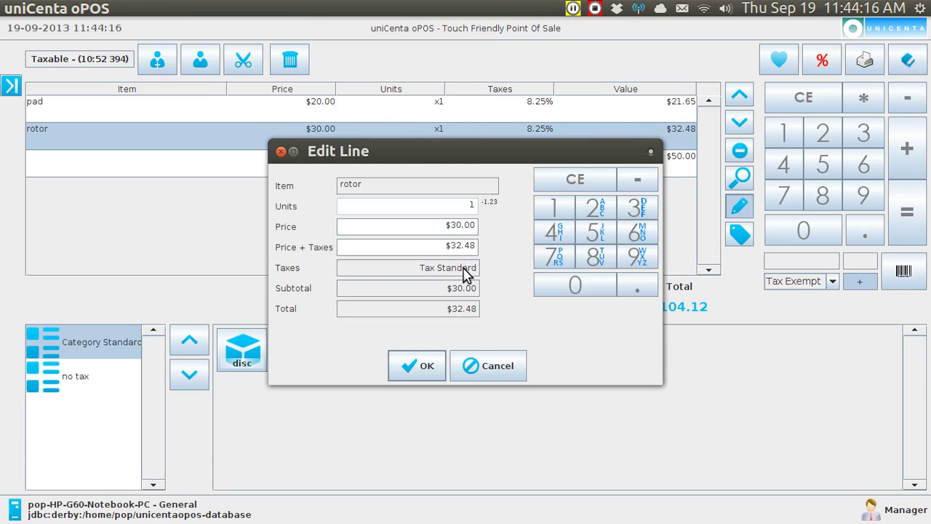
{"action": "left_click", "coordinate": [281, 153]}
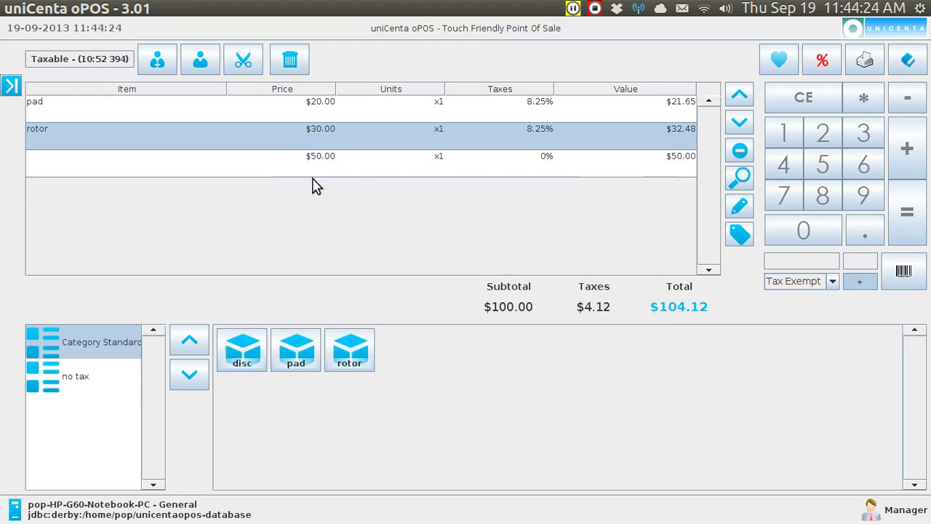
Step: Search customers by names starting with 'N' and assign customer No, dropping the total to $100.00
{"action": "left_click", "coordinate": [204, 64]}
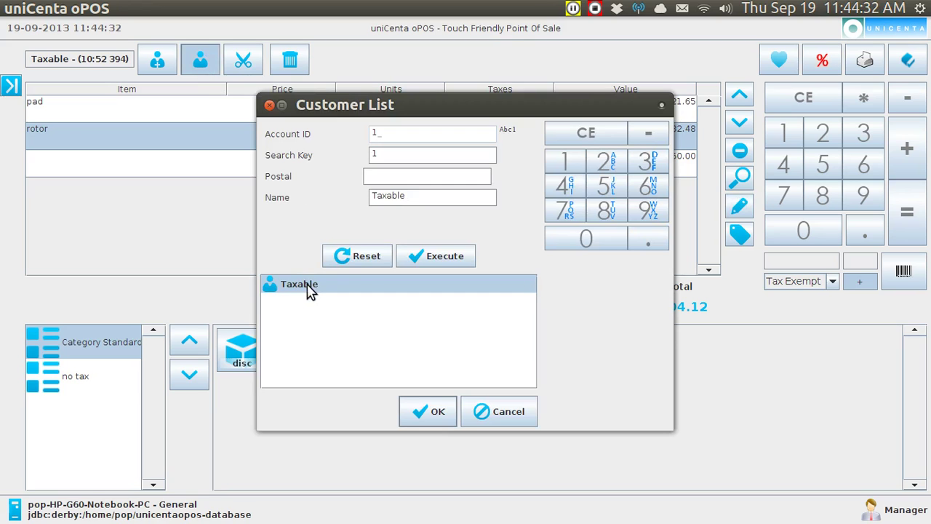
{"action": "left_click", "coordinate": [362, 259]}
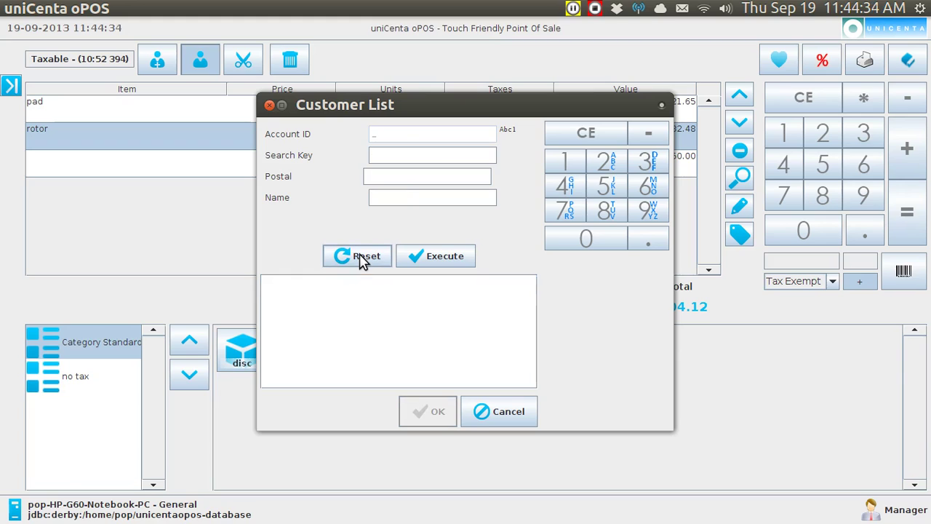
{"action": "left_click", "coordinate": [385, 204]}
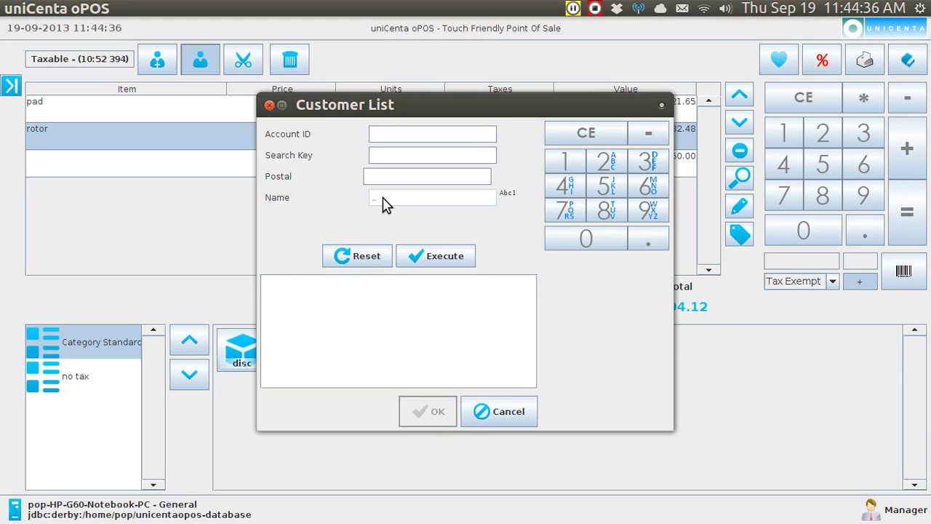
{"action": "left_click", "coordinate": [649, 188]}
{"action": "left_click", "coordinate": [650, 185]}
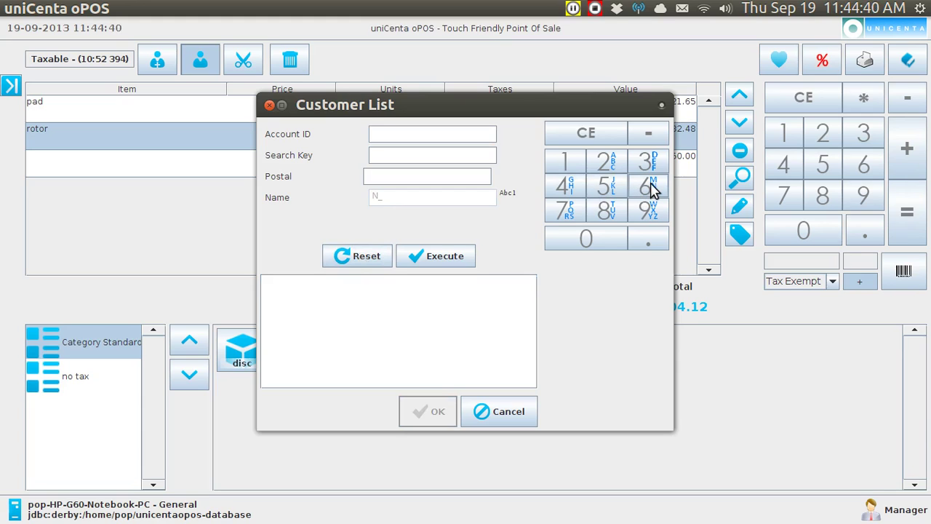
{"action": "left_click", "coordinate": [453, 261]}
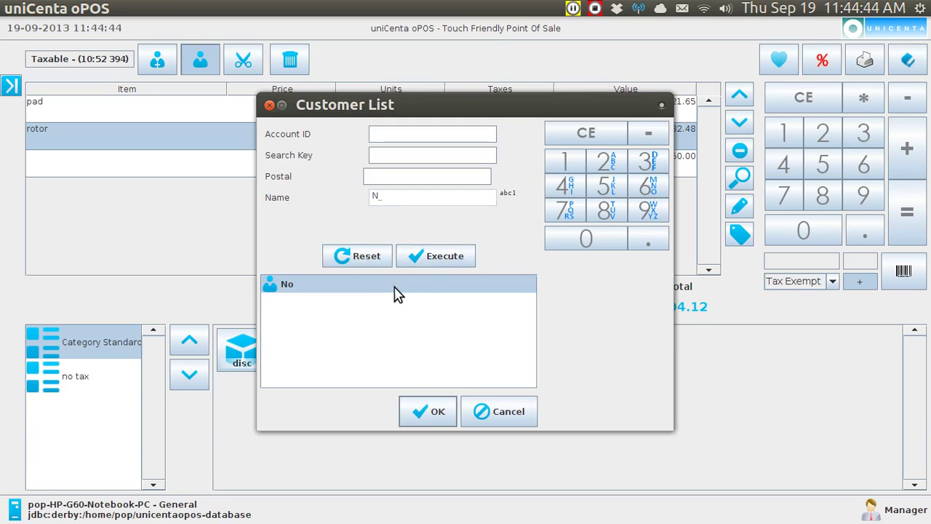
{"action": "left_click", "coordinate": [428, 408]}
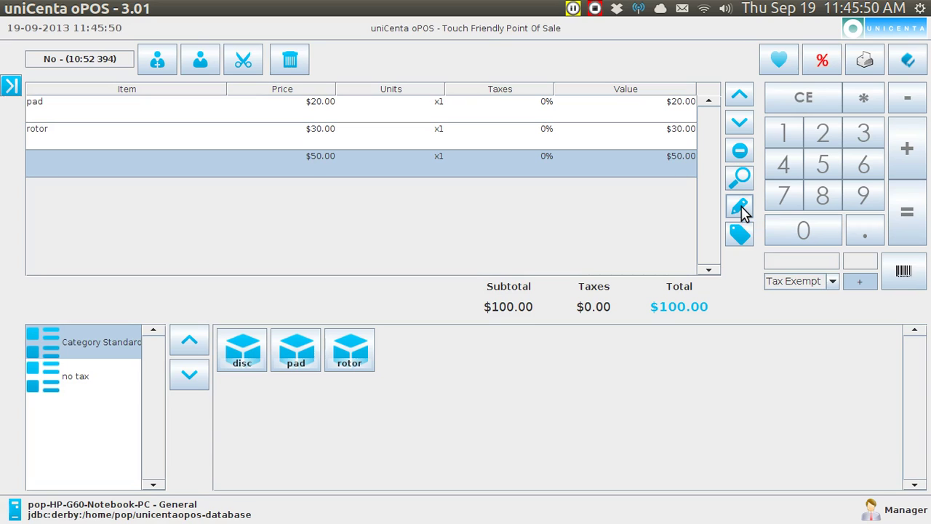
{"action": "left_click", "coordinate": [740, 207]}
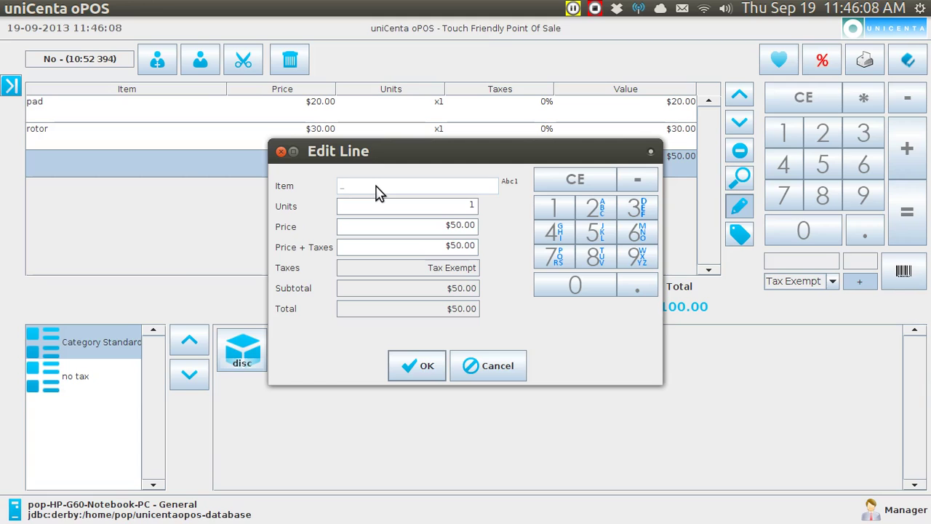
{"action": "left_click", "coordinate": [281, 152]}
{"action": "left_click", "coordinate": [164, 139]}
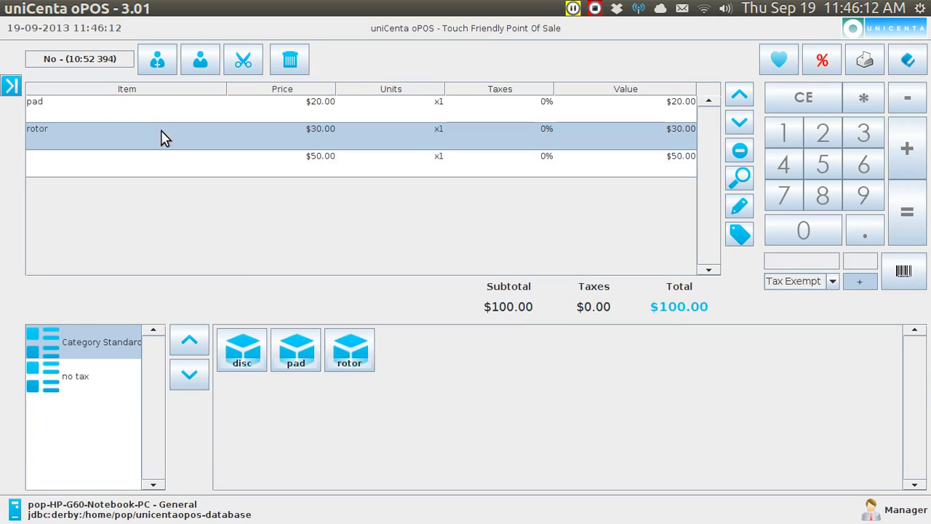
{"action": "left_click", "coordinate": [740, 207]}
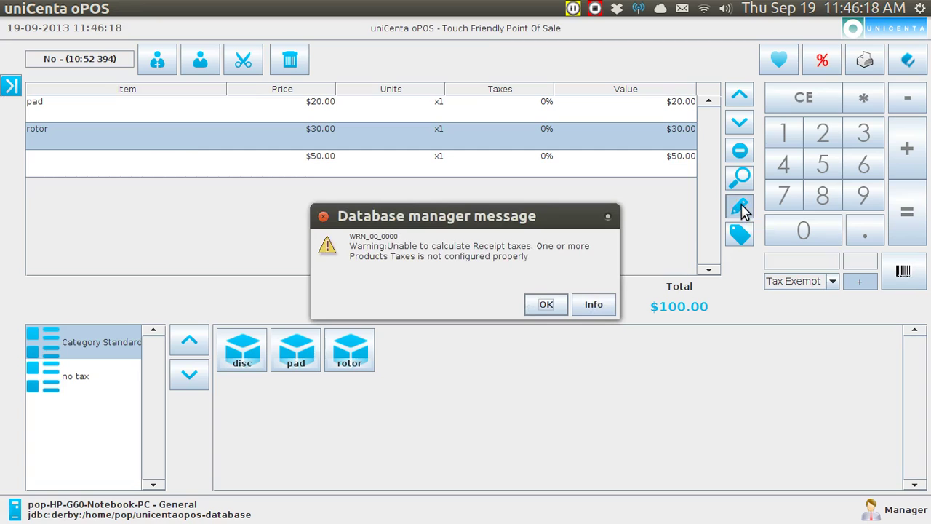
{"action": "left_click", "coordinate": [548, 309]}
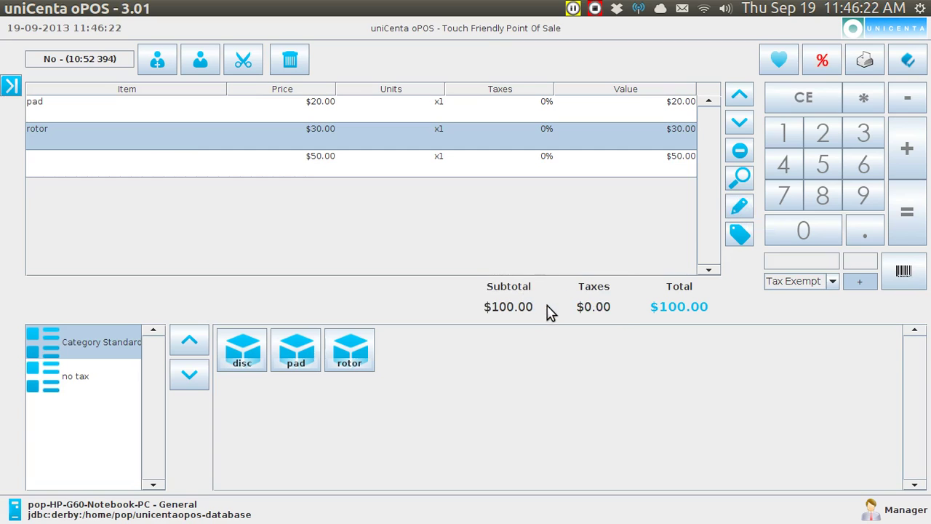
Step: Search customers by names starting with 'T' and assign Taxable, restoring the $104.12 total
{"action": "left_click", "coordinate": [205, 66]}
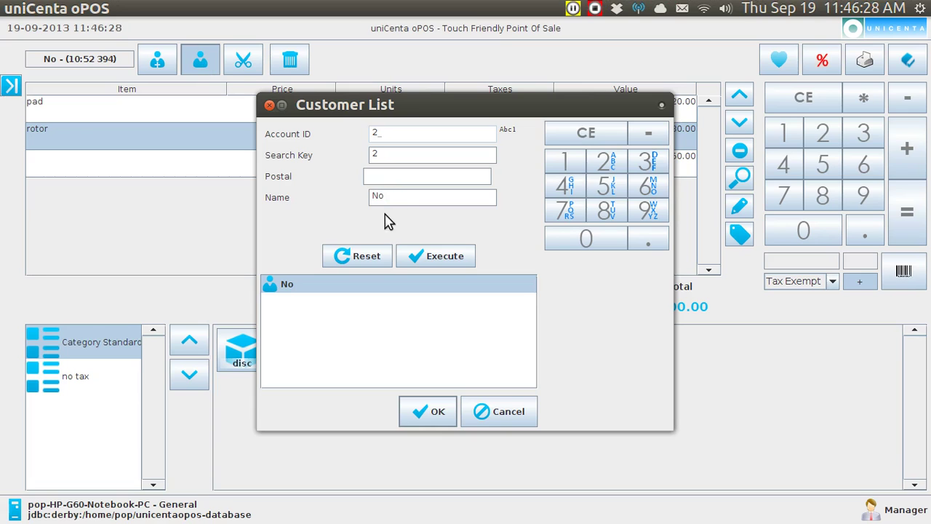
{"action": "left_click", "coordinate": [366, 256]}
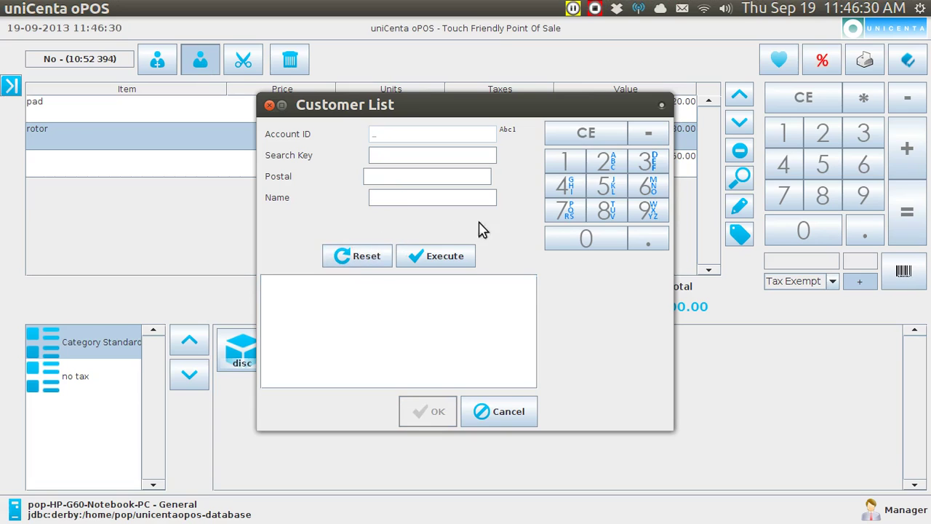
{"action": "left_click", "coordinate": [608, 213]}
{"action": "left_click", "coordinate": [593, 131]}
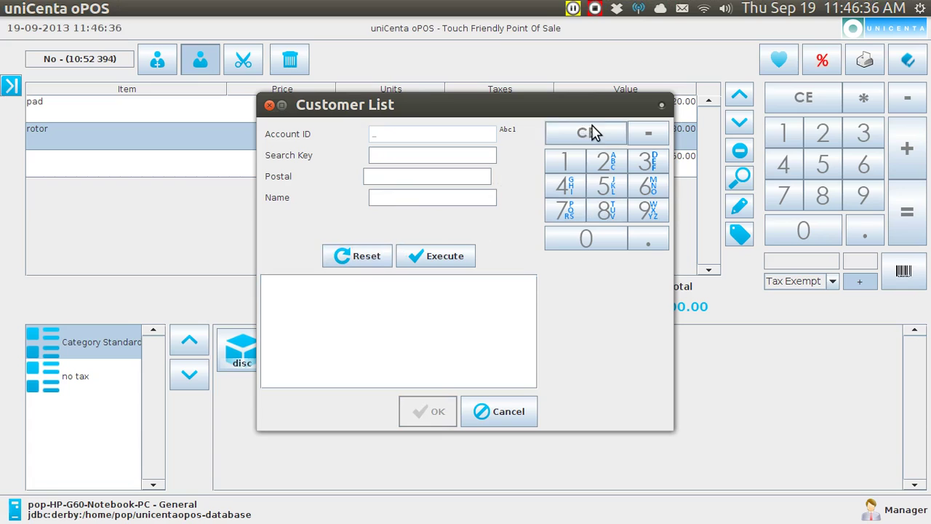
{"action": "left_click", "coordinate": [396, 206]}
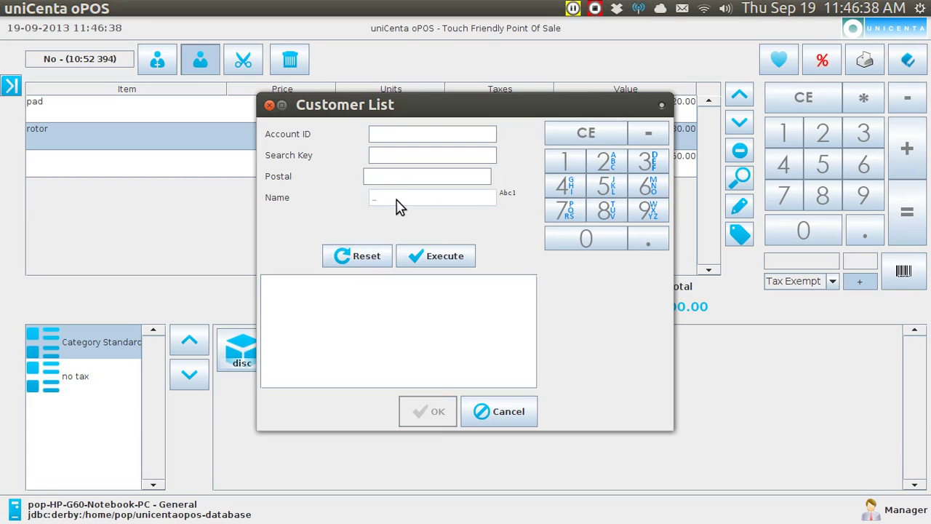
{"action": "left_click", "coordinate": [615, 209]}
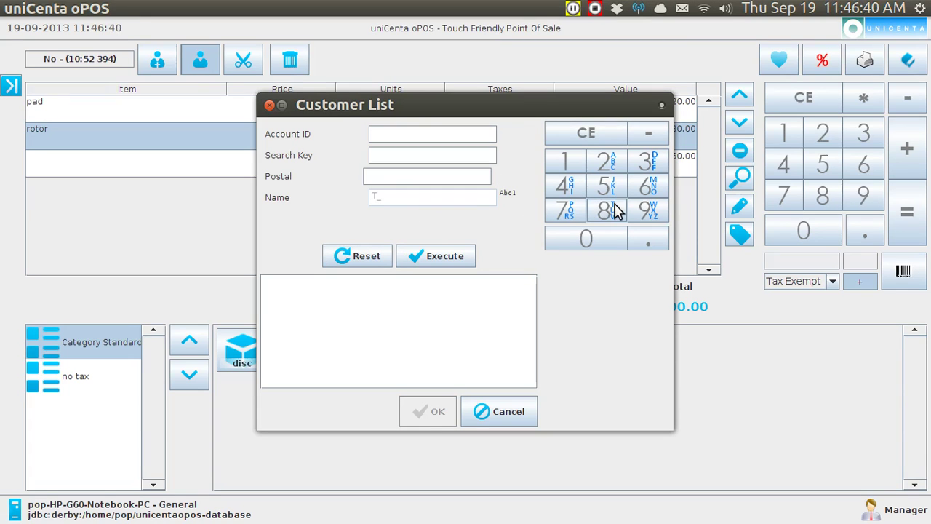
{"action": "left_click", "coordinate": [452, 262]}
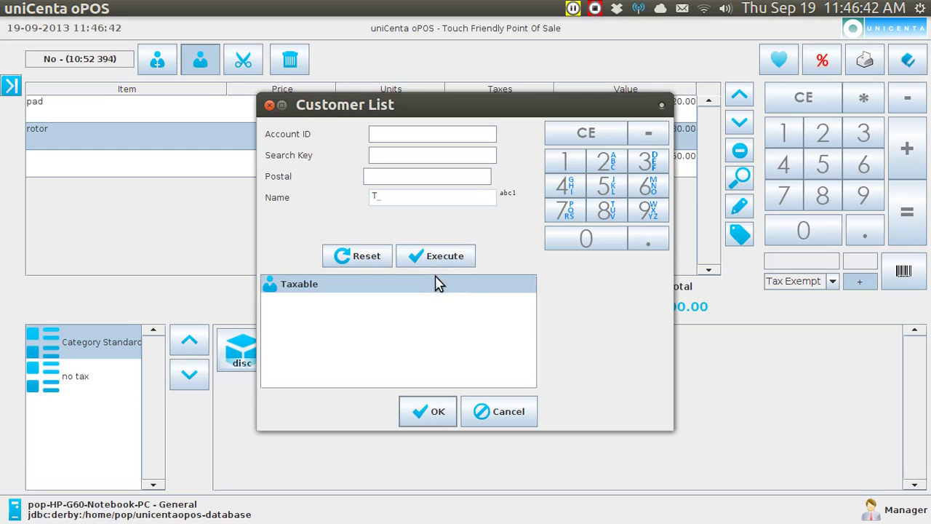
{"action": "left_click", "coordinate": [447, 422]}
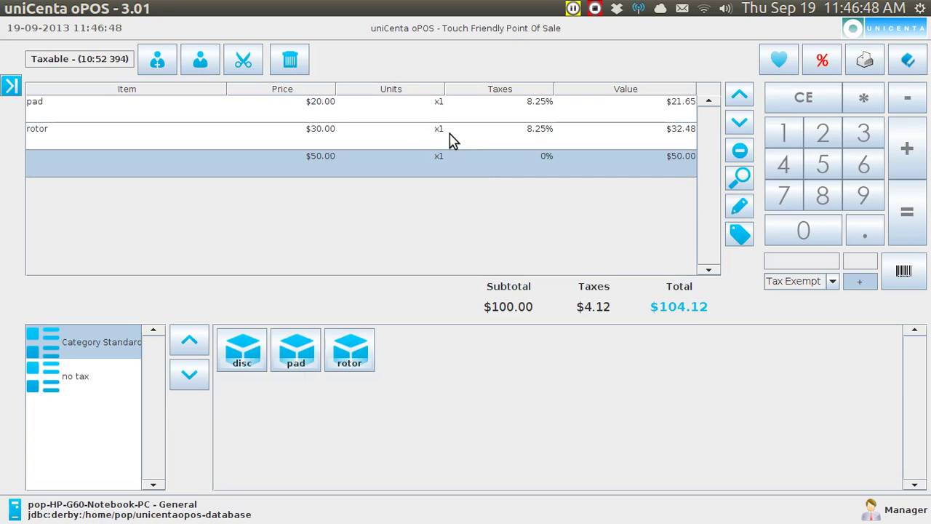
{"action": "left_click", "coordinate": [396, 142]}
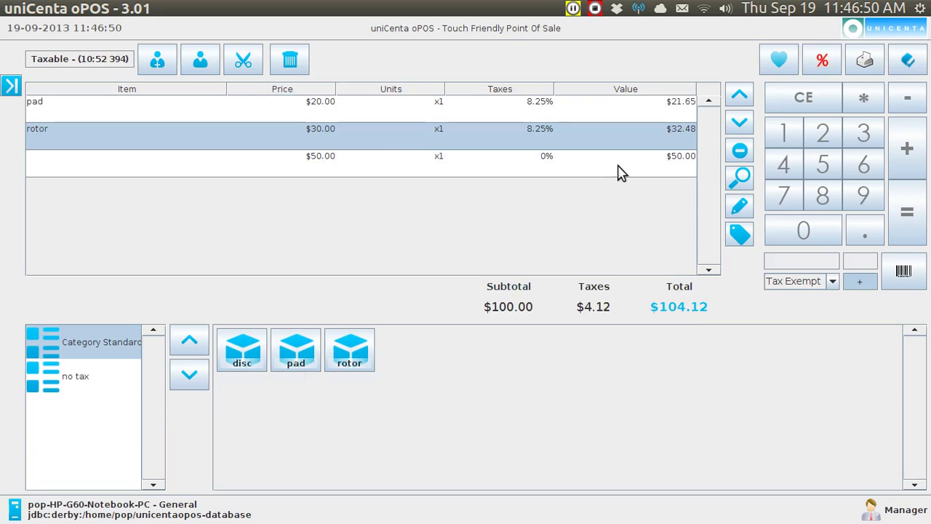
{"action": "left_click", "coordinate": [742, 209]}
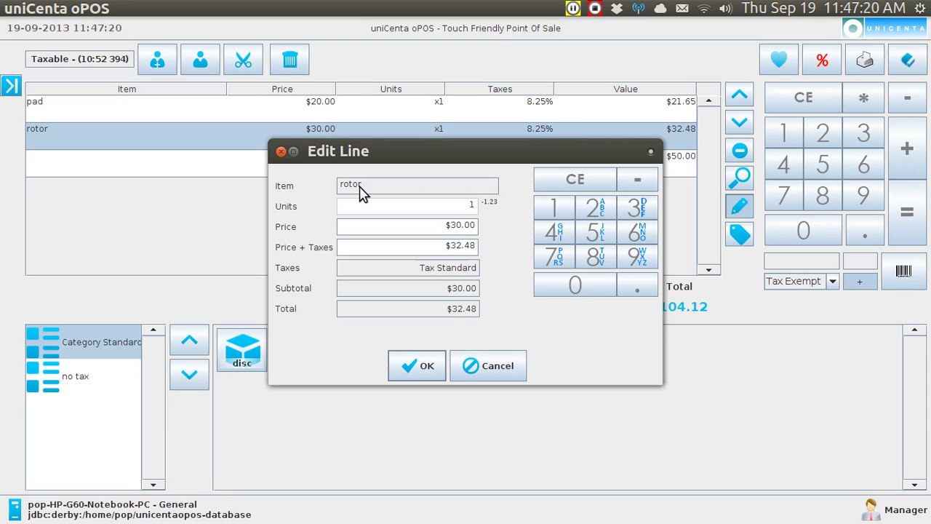
{"action": "left_click", "coordinate": [280, 152]}
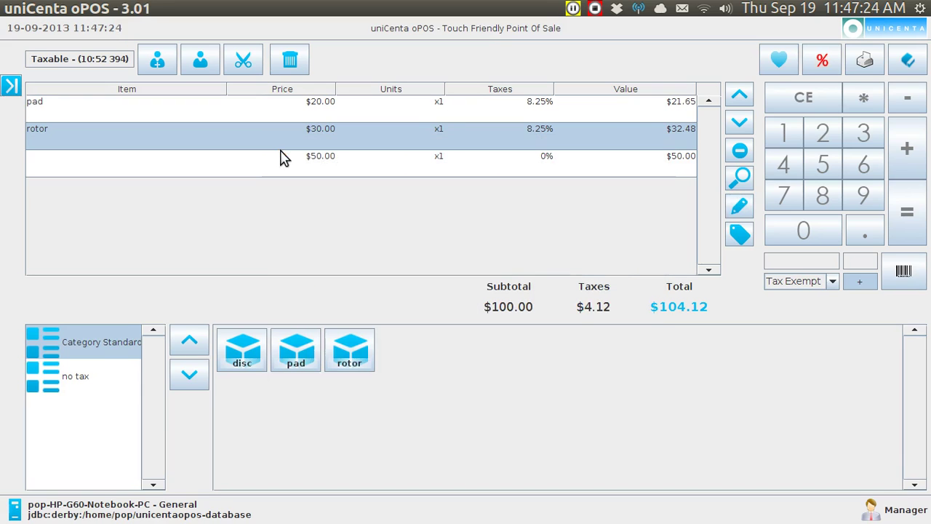